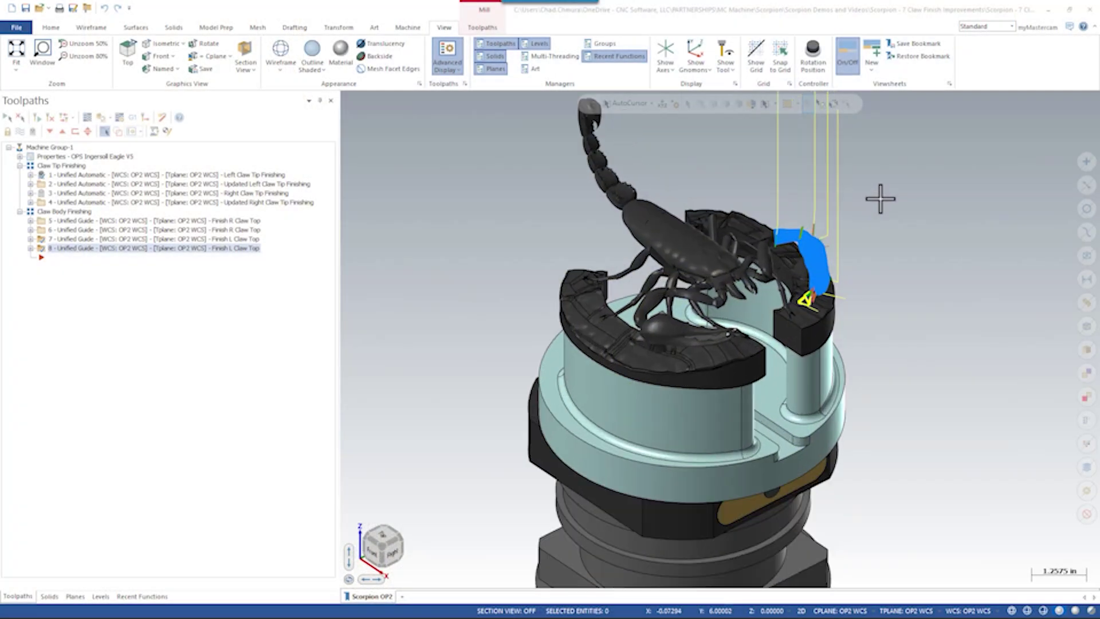
# Zoom and orbit to a close side view of the left claw-tip toolpath, dismissing the Backplot warning
pyautogui.scroll(5, 879, 192)
pyautogui.moveTo(747, 317); pyautogui.dragTo(572, 297, button='middle')
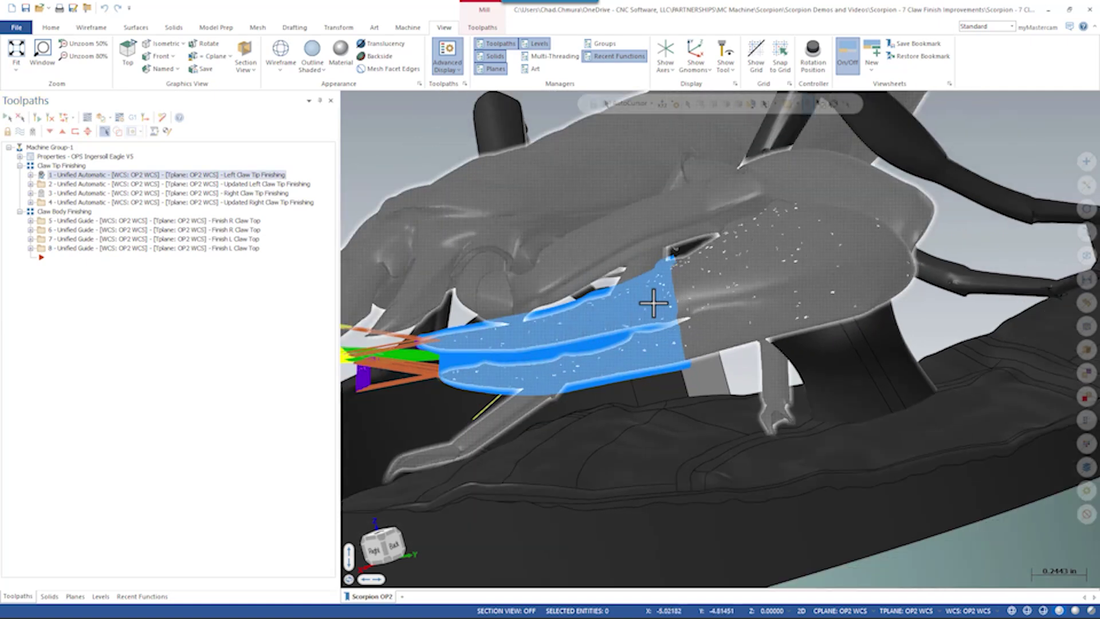
pyautogui.moveTo(698, 302); pyautogui.dragTo(673, 239, button='middle')
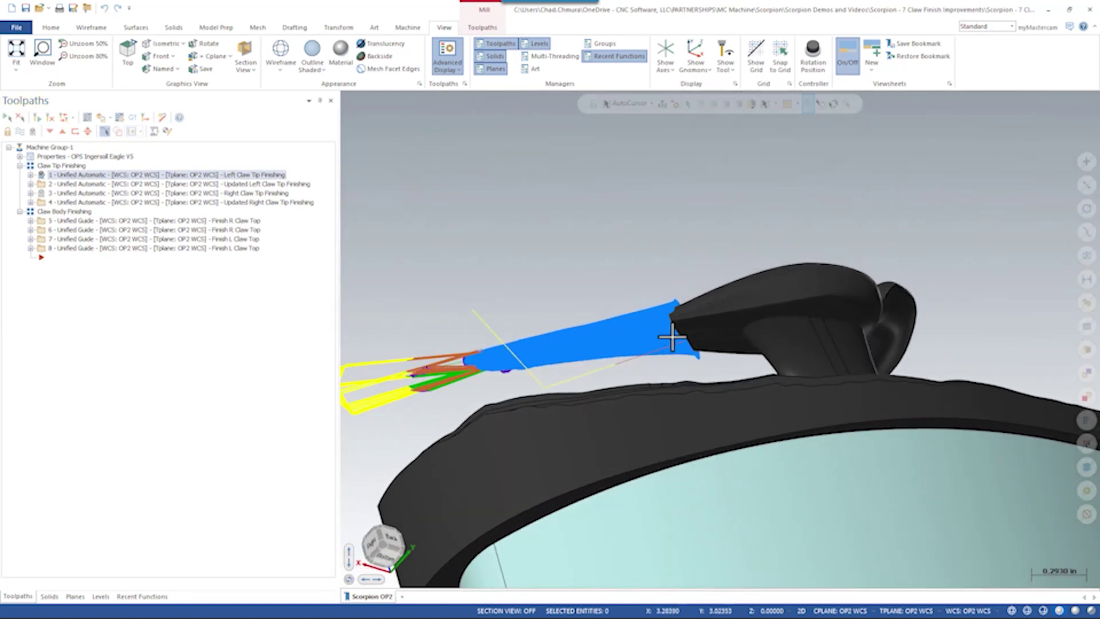
pyautogui.moveTo(672, 338); pyautogui.dragTo(661, 337, button='middle')
pyautogui.click(86, 117)
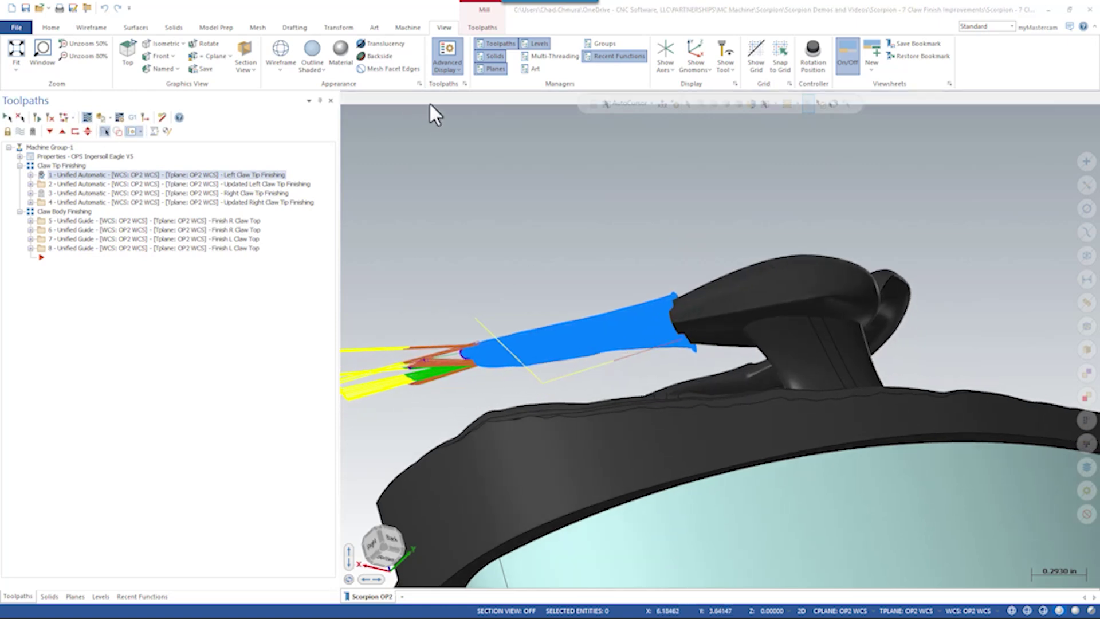
pyautogui.click(618, 354)
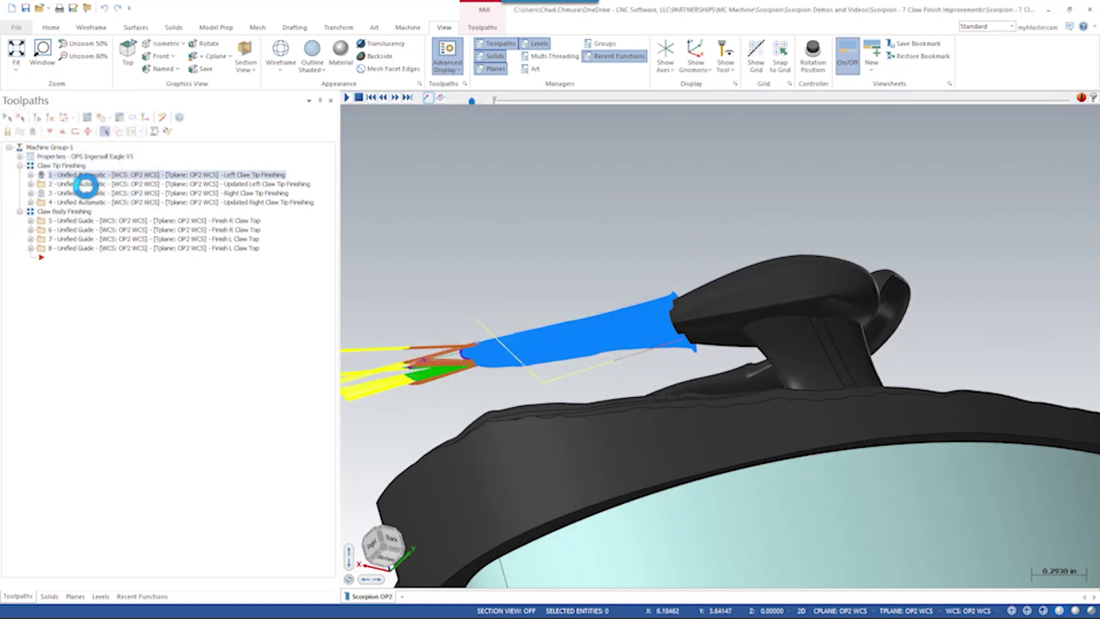
# Backplot operation 1, Left Claw Tip Finishing, orbiting to watch the claw pincer, then close Backplot
pyautogui.click(33, 133)
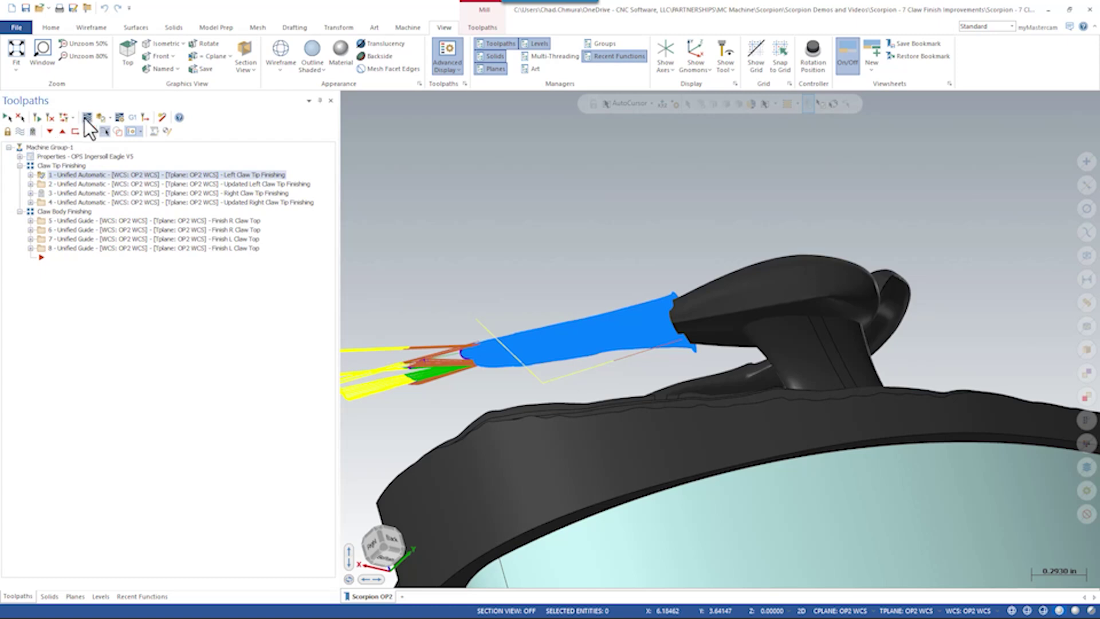
pyautogui.click(87, 117)
pyautogui.press('r')
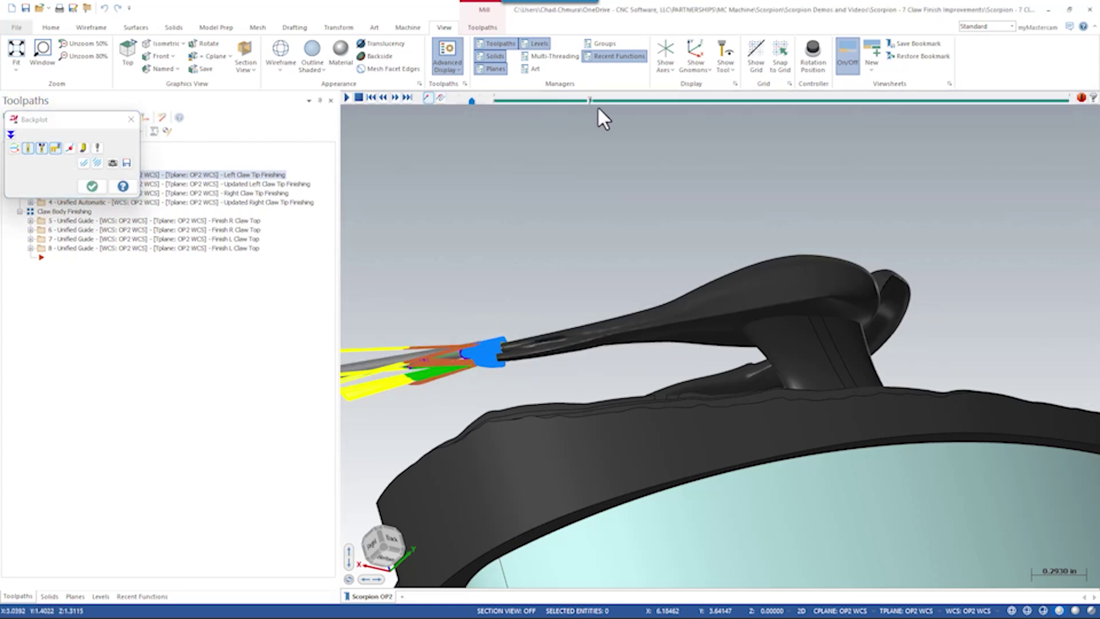
pyautogui.scroll(-2, 827, 253)
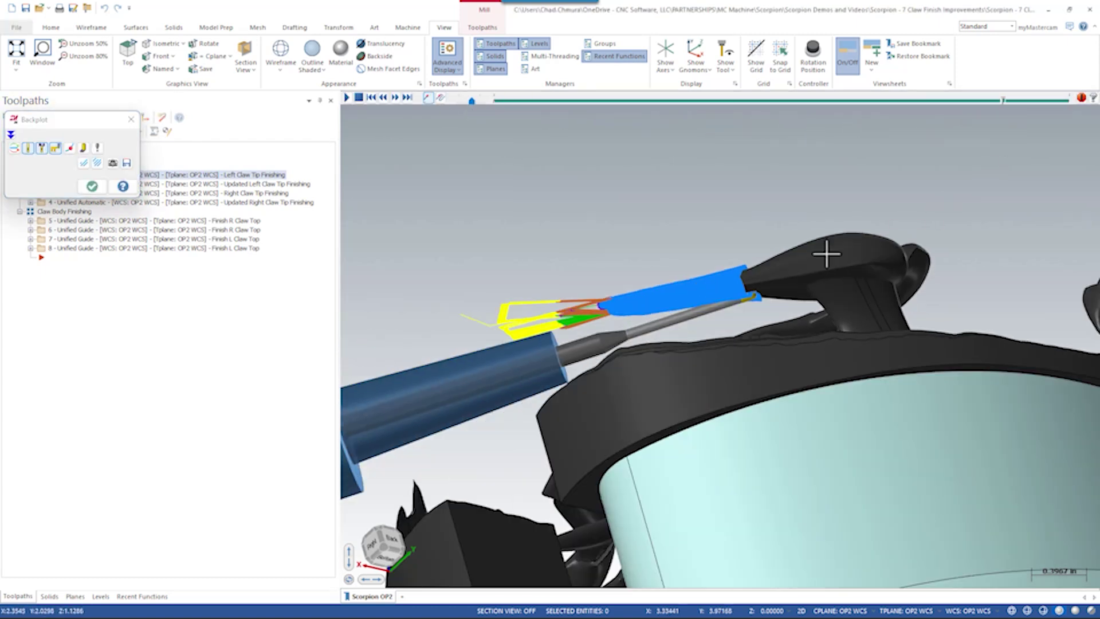
pyautogui.moveTo(771, 276); pyautogui.dragTo(816, 261, button='middle')
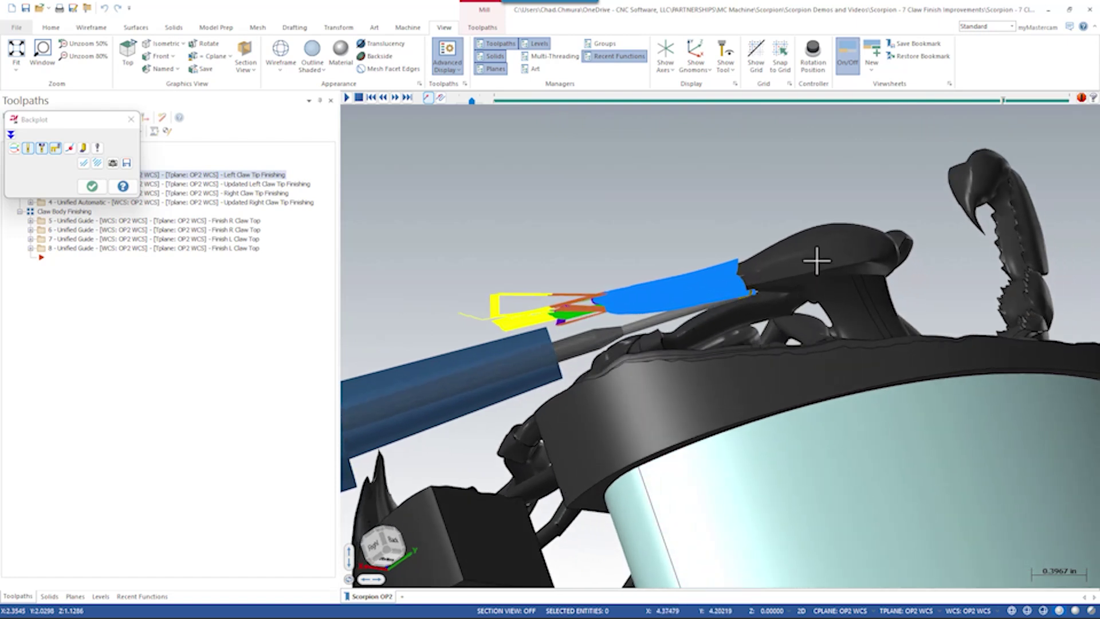
pyautogui.click(92, 186)
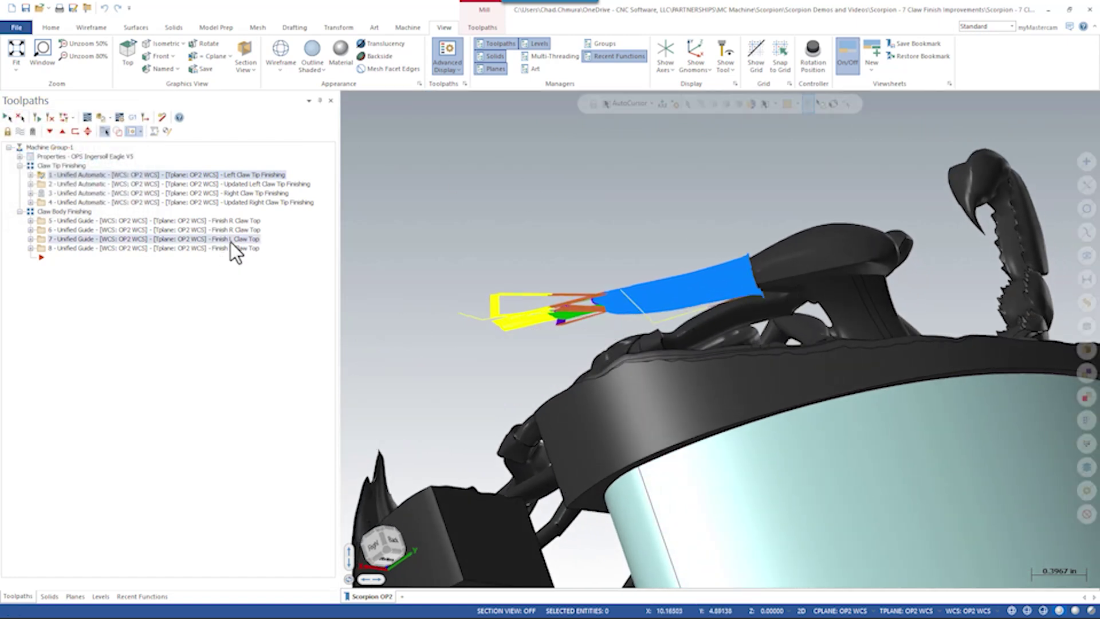
pyautogui.click(228, 247)
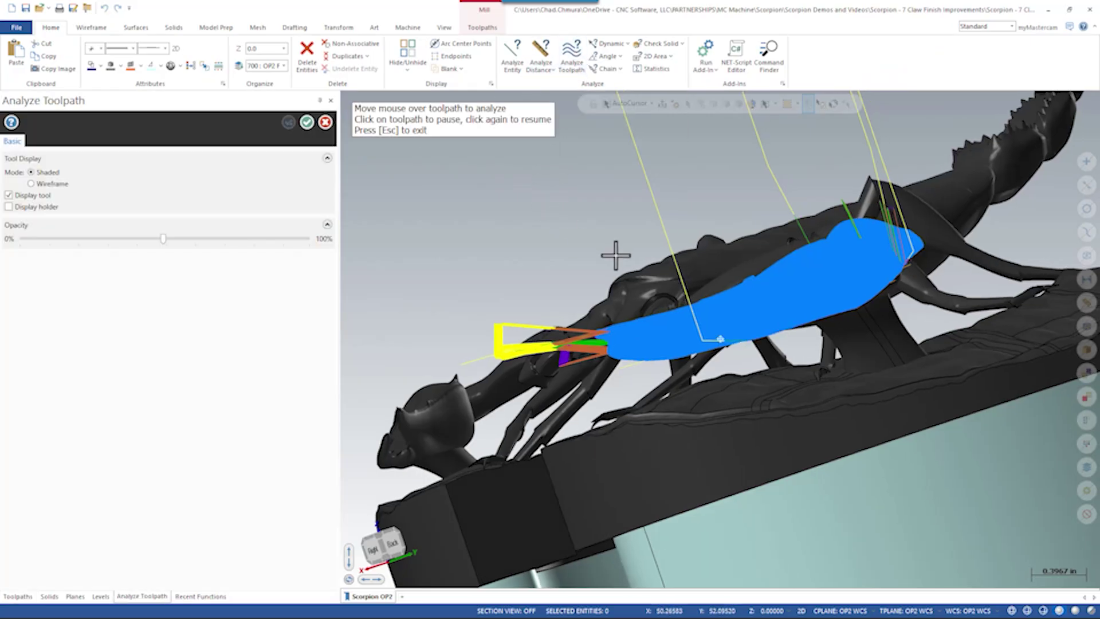
# Orbit around the claw tip comparing OP 1 and OP 7 tool orientation, then close Analyze Toolpath
pyautogui.moveTo(614, 252); pyautogui.dragTo(630, 334, button='middle')
pyautogui.scroll(3, 619, 383)
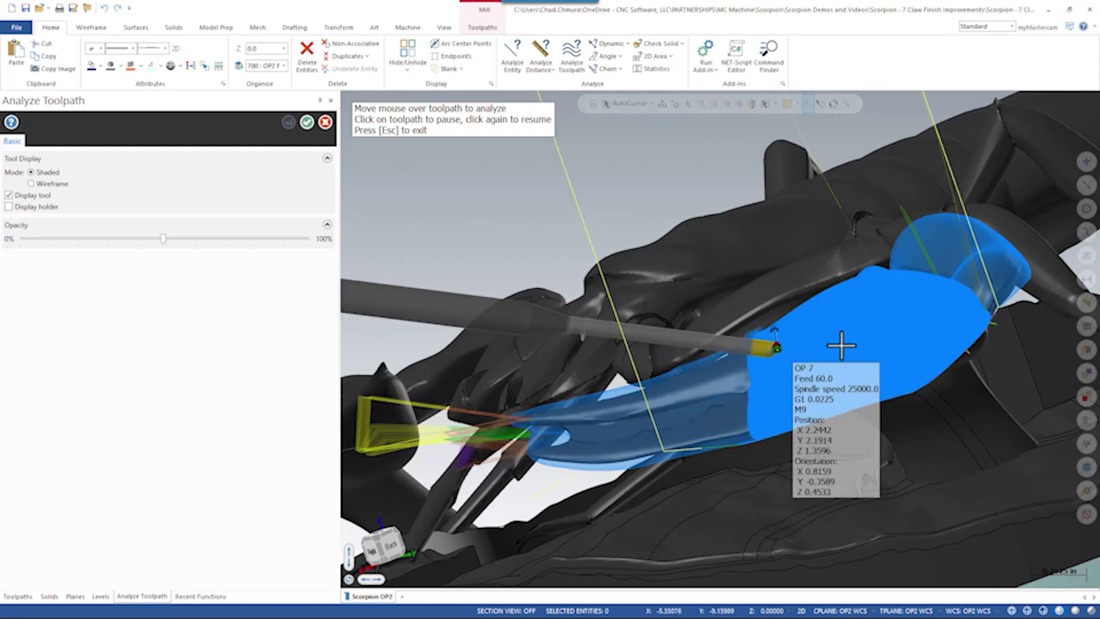
pyautogui.moveTo(840, 345); pyautogui.dragTo(809, 350, button='middle')
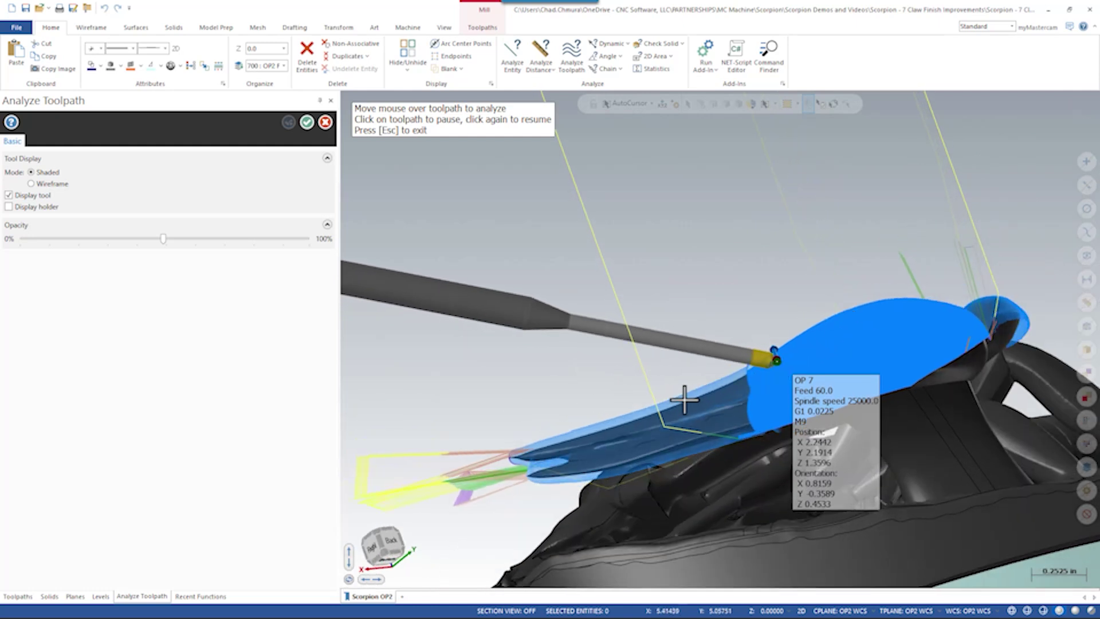
pyautogui.moveTo(756, 361); pyautogui.dragTo(782, 357, button='middle')
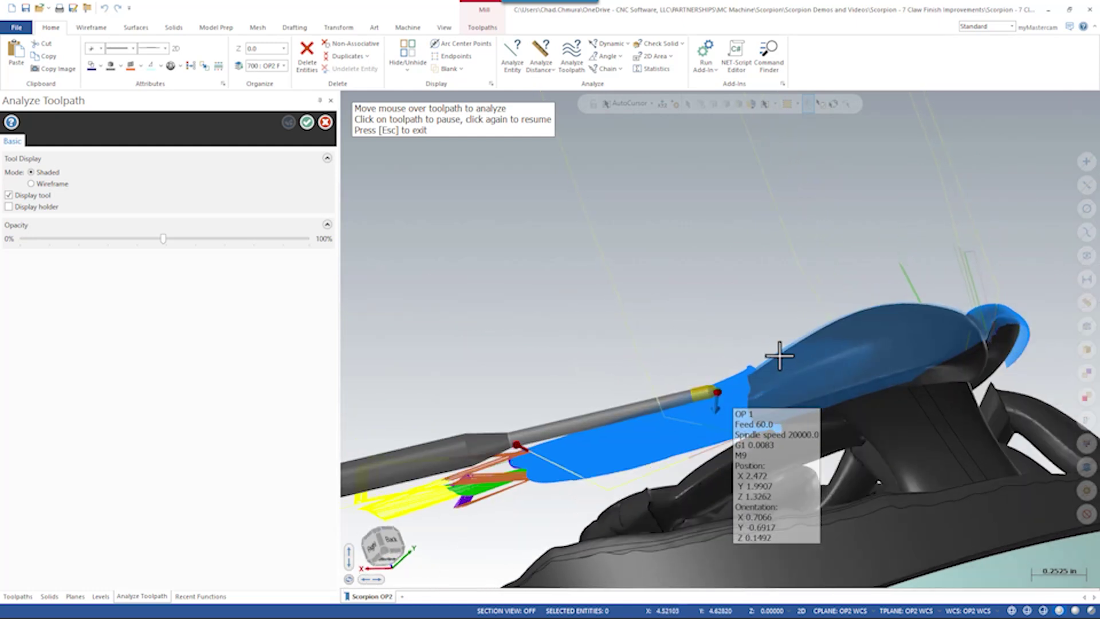
pyautogui.scroll(-3, 751, 292)
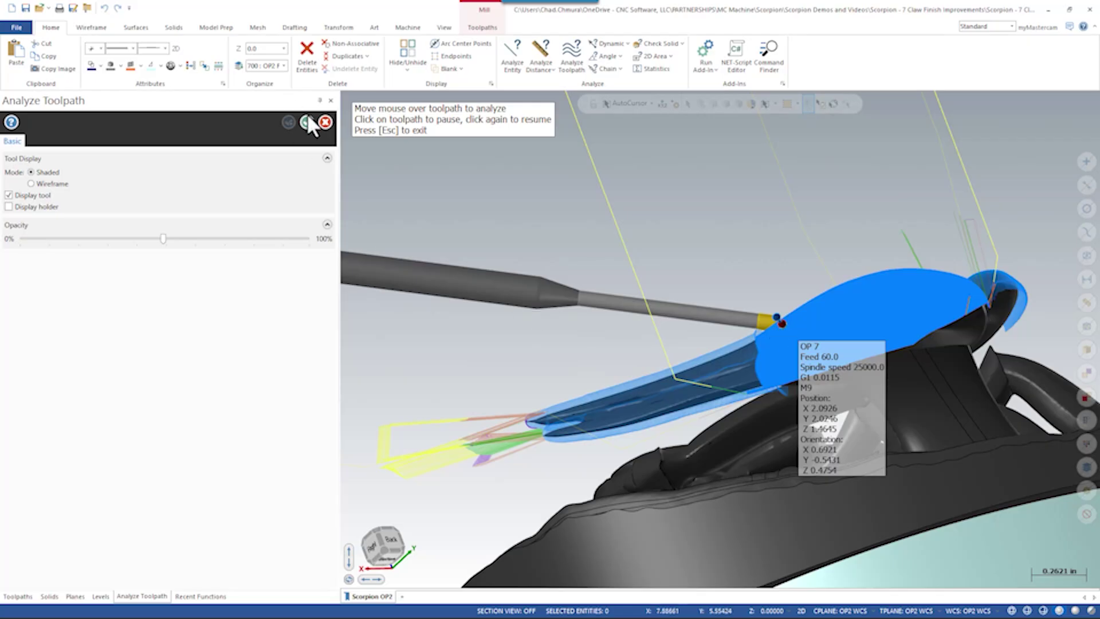
pyautogui.click(308, 120)
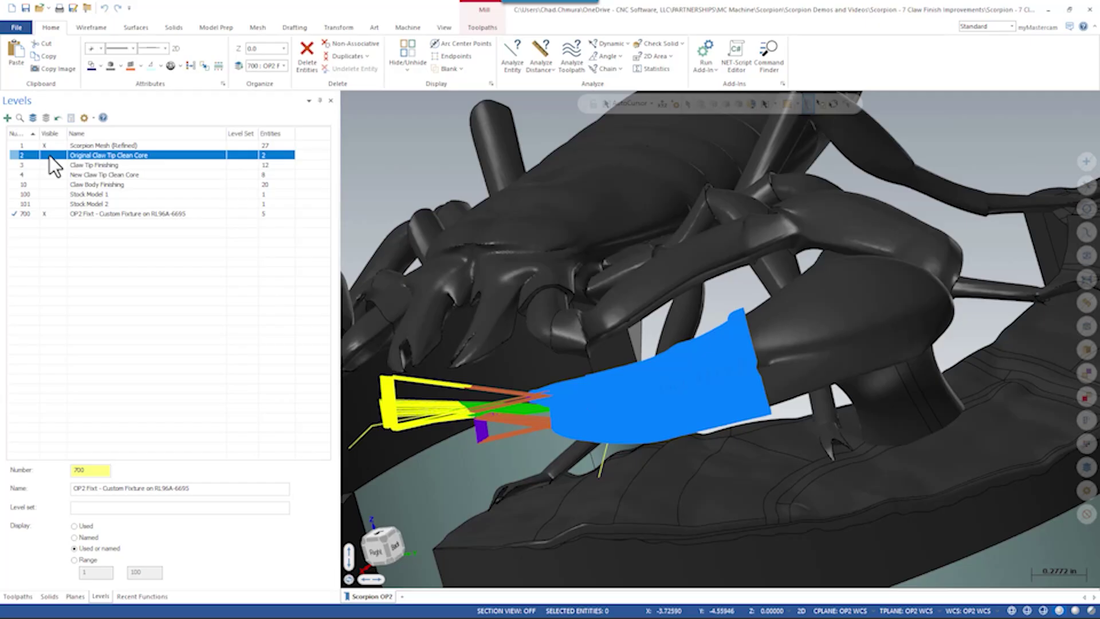
# Turn on the Original Claw Tip Clean Core level and expand Left Claw Tip Finishing
pyautogui.click(46, 155)
pyautogui.scroll(2, 646, 382)
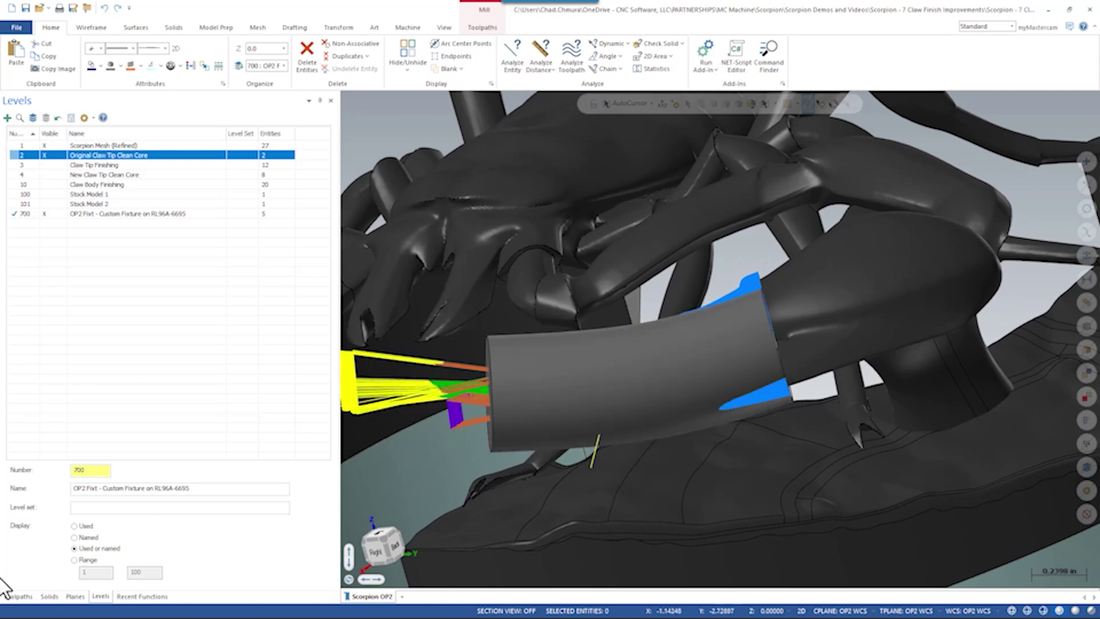
pyautogui.click(18, 597)
pyautogui.click(30, 175)
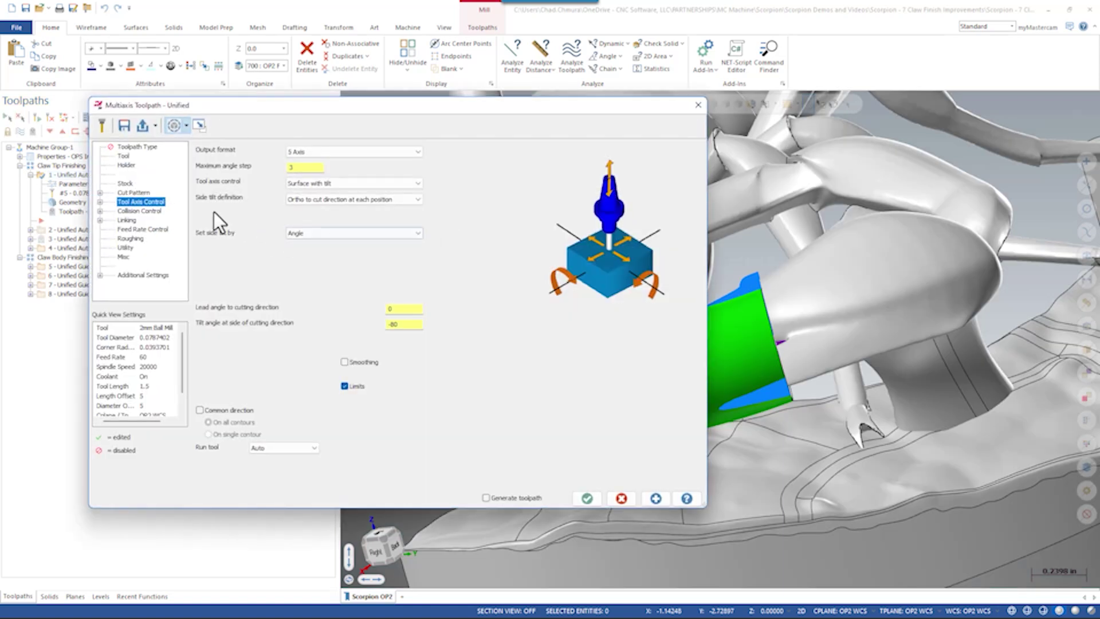
pyautogui.click(419, 325)
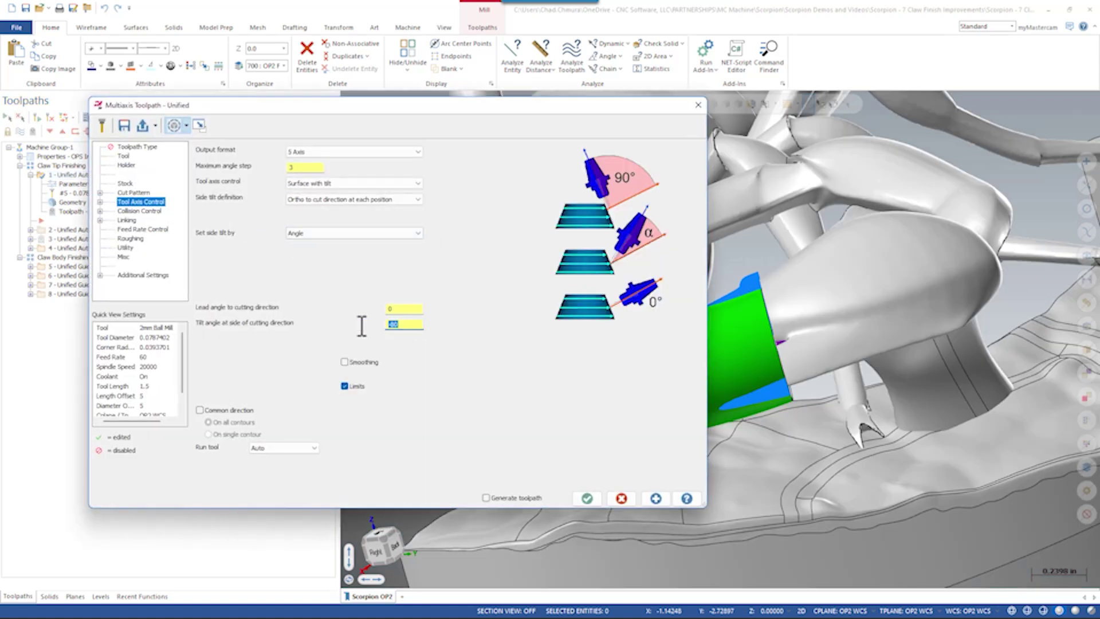
pyautogui.click(621, 497)
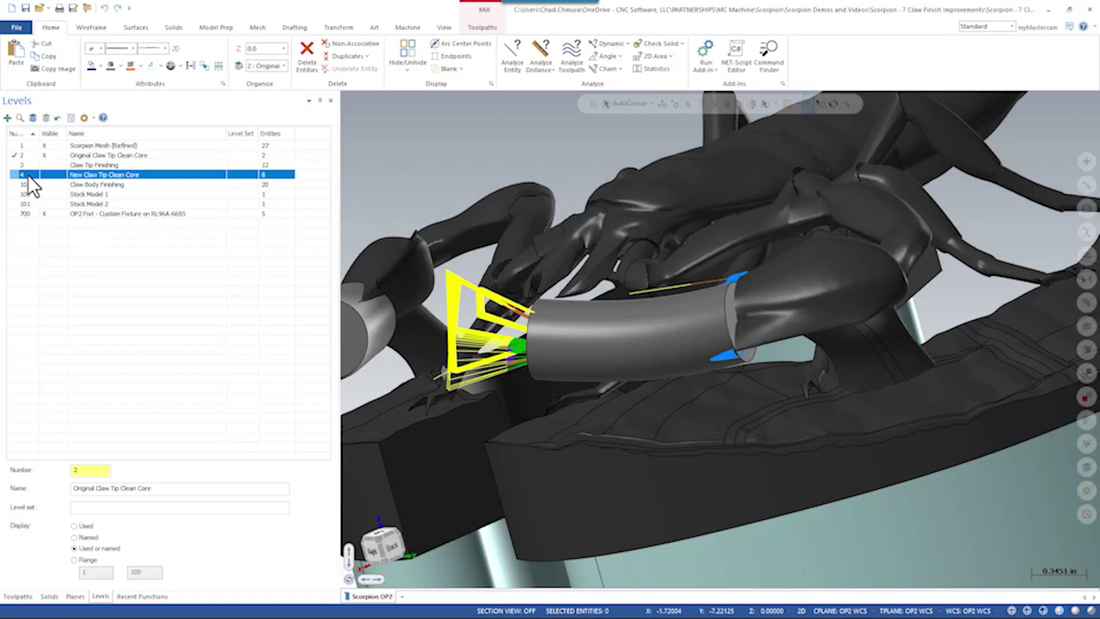
# Show the New Claw Tip Clean Core level and orbit to inspect it over the fixture
pyautogui.click(29, 175)
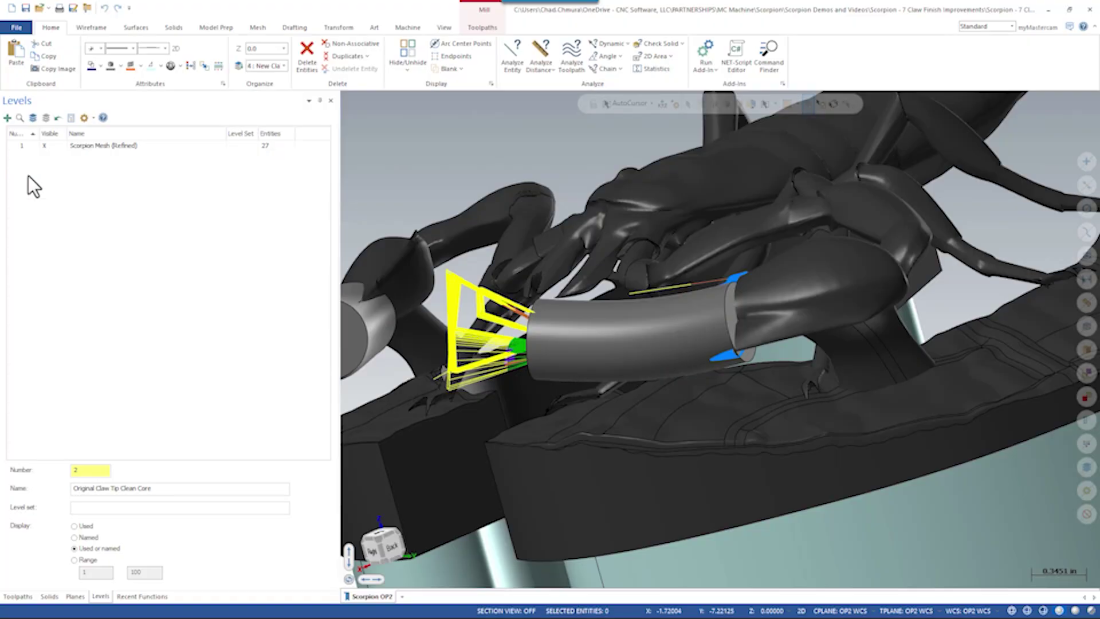
pyautogui.moveTo(661, 299); pyautogui.dragTo(710, 320, button='middle')
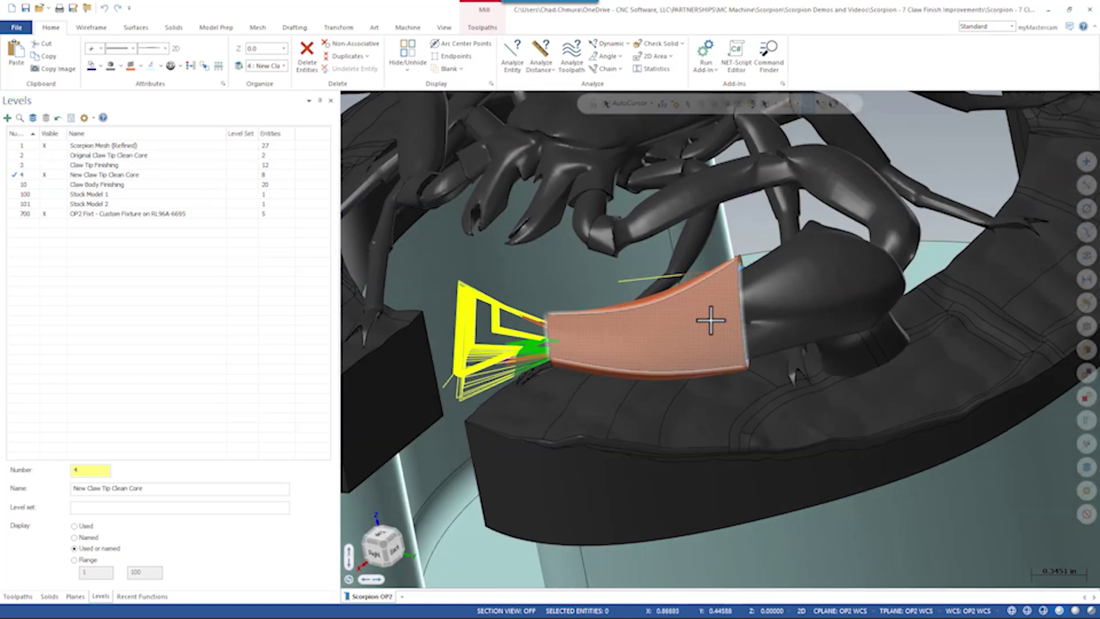
pyautogui.scroll(3, 714, 319)
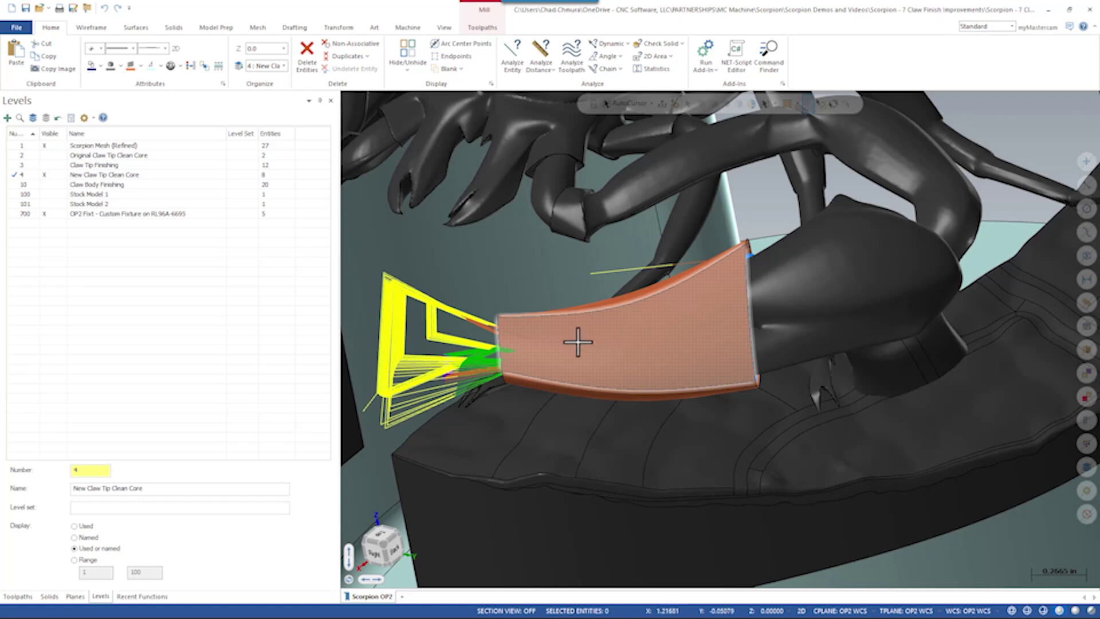
pyautogui.moveTo(577, 356); pyautogui.dragTo(577, 344, button='middle')
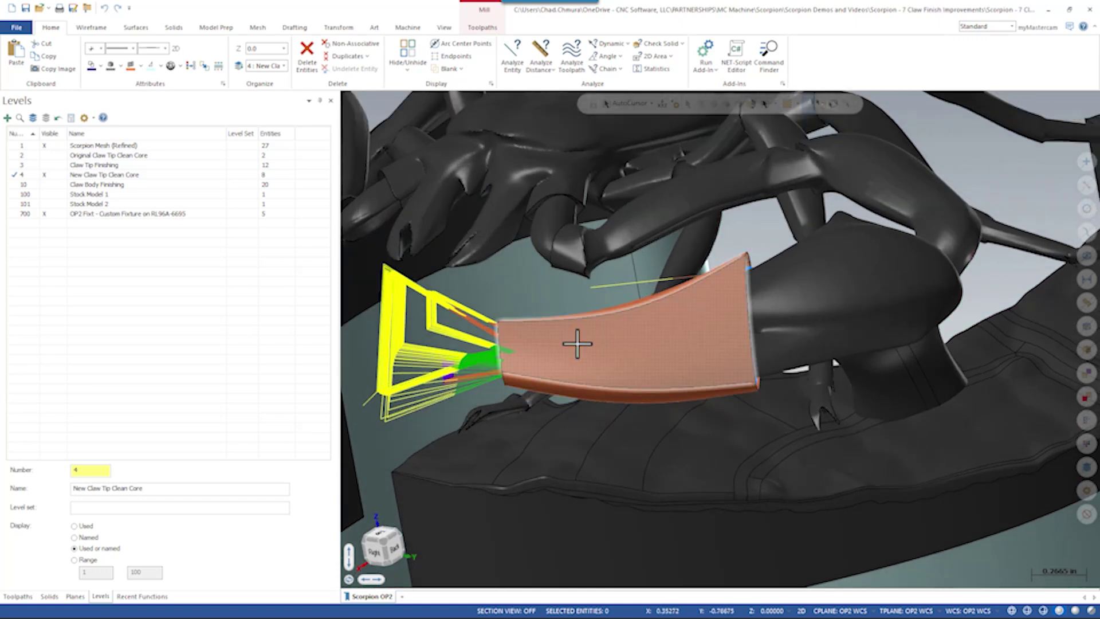
pyautogui.moveTo(585, 345)
pyautogui.mouseDown(button='middle')
pyautogui.moveTo(498, 332)
pyautogui.moveTo(504, 368)
pyautogui.moveTo(567, 336)
pyautogui.mouseUp(button='middle')
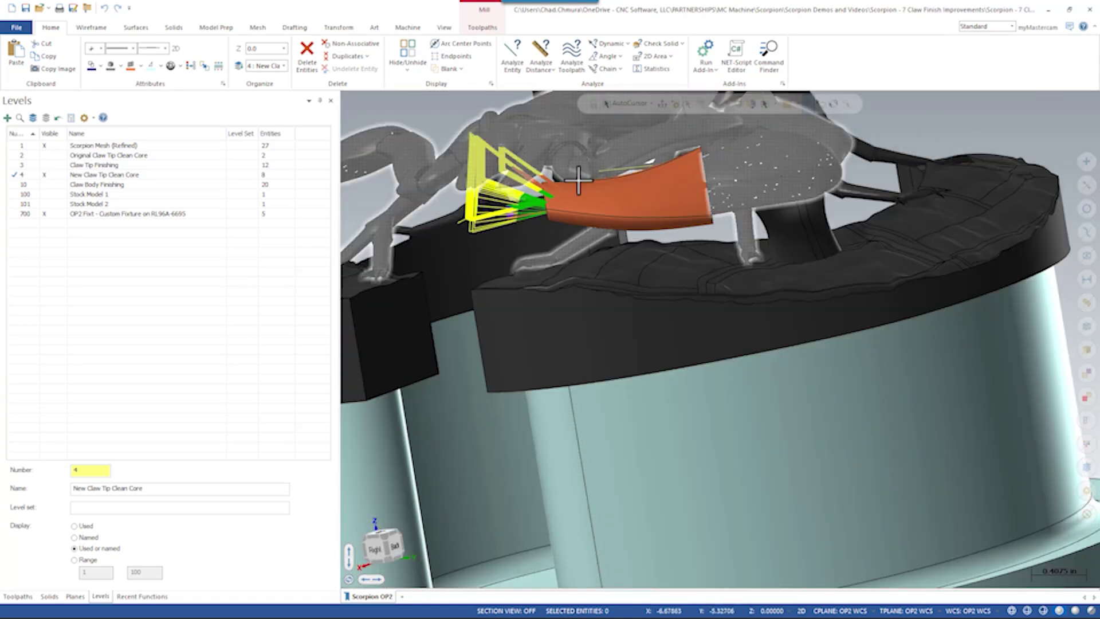
pyautogui.moveTo(577, 180); pyautogui.dragTo(619, 221, button='middle')
# Make Scorpion Mesh the main level and expand Updated Left Claw Tip Finishing in Toolpaths
pyautogui.click(23, 146)
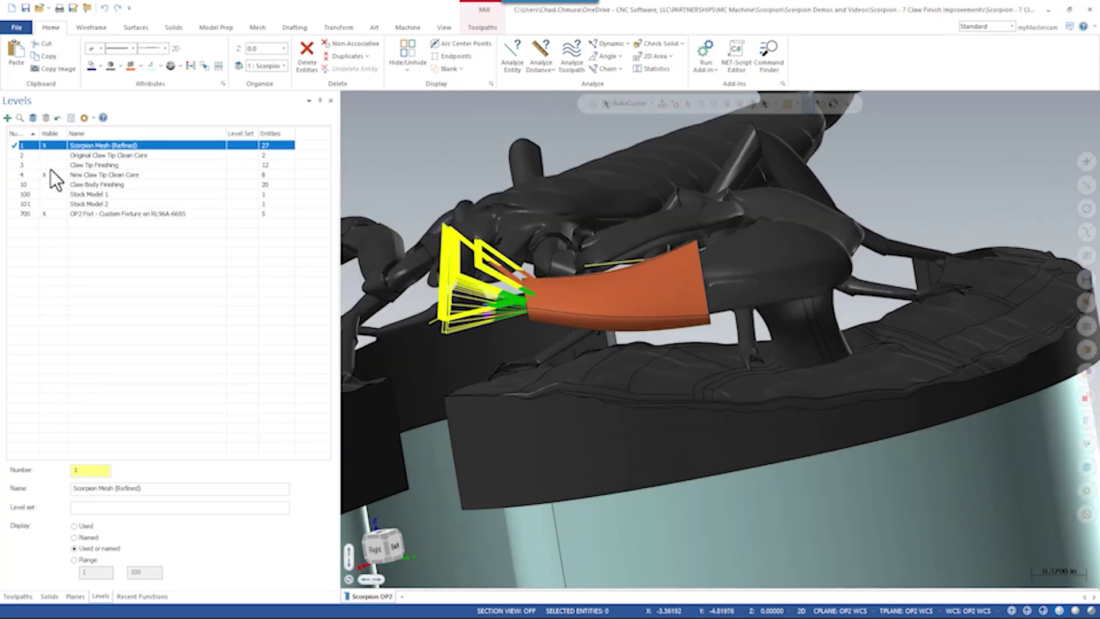
pyautogui.click(52, 173)
pyautogui.click(17, 596)
pyautogui.click(197, 285)
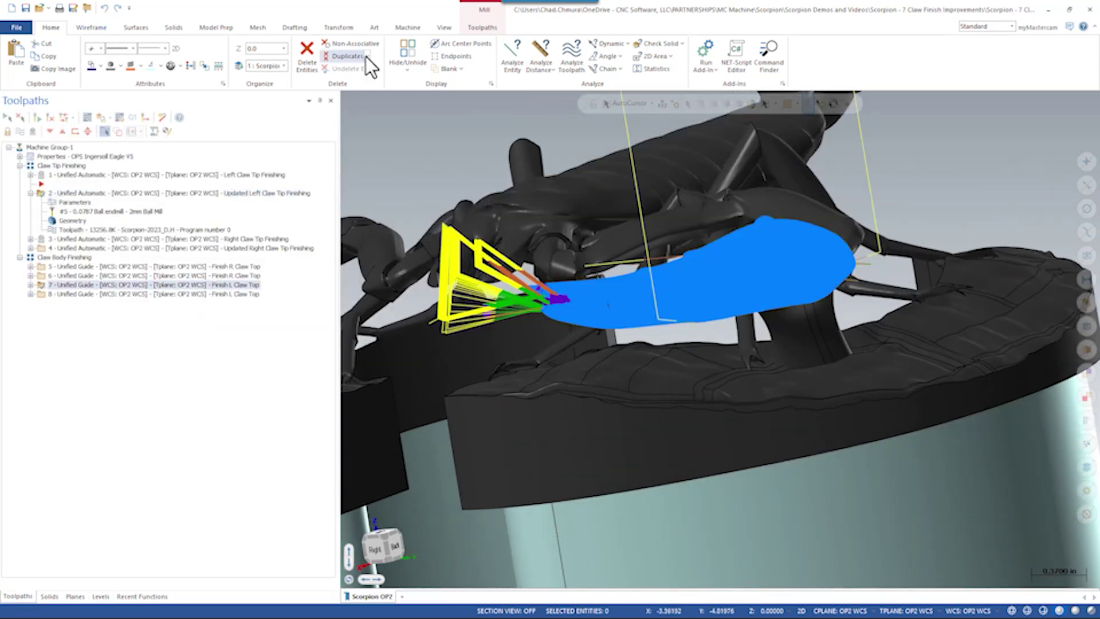
# Launch Analyze Toolpath on the Updated Left Claw Tip Finishing toolpath
pyautogui.click(573, 59)
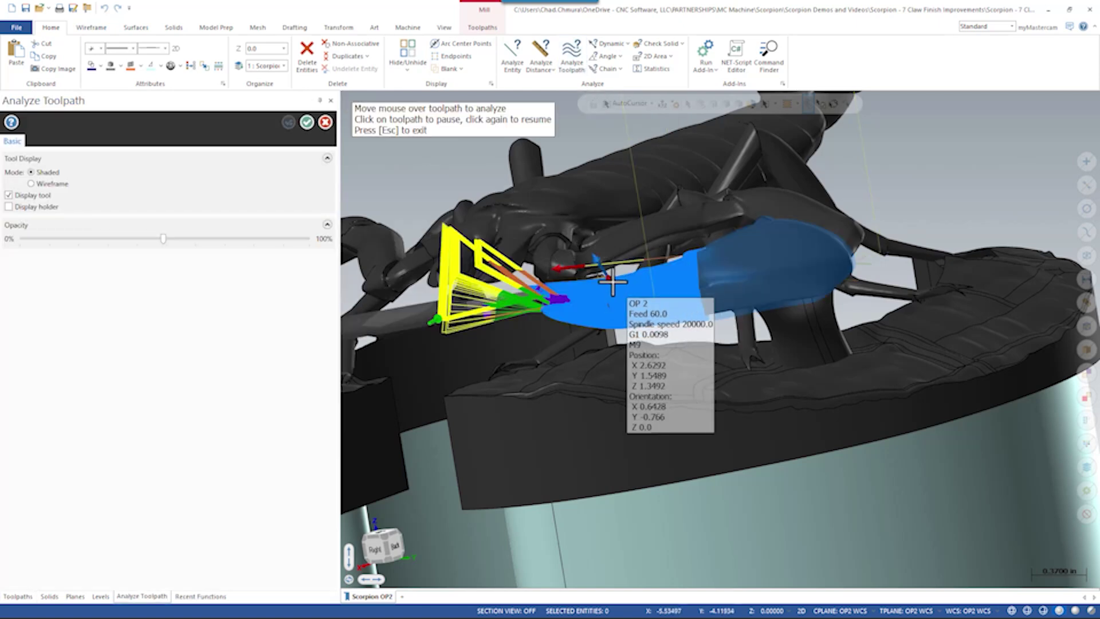